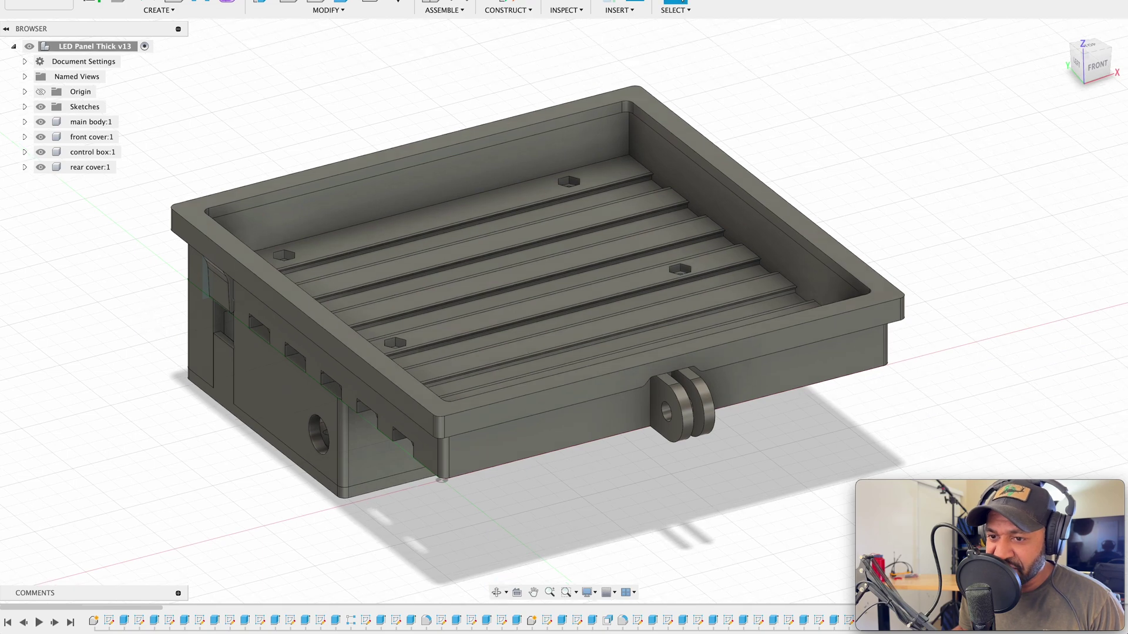
- Orbit the full enclosure to inspect its left side, underside, front and front right
{"action": "middle_click_drag", "start_coordinate": [135, 402], "coordinate": [239, 376], "text": "shift"}
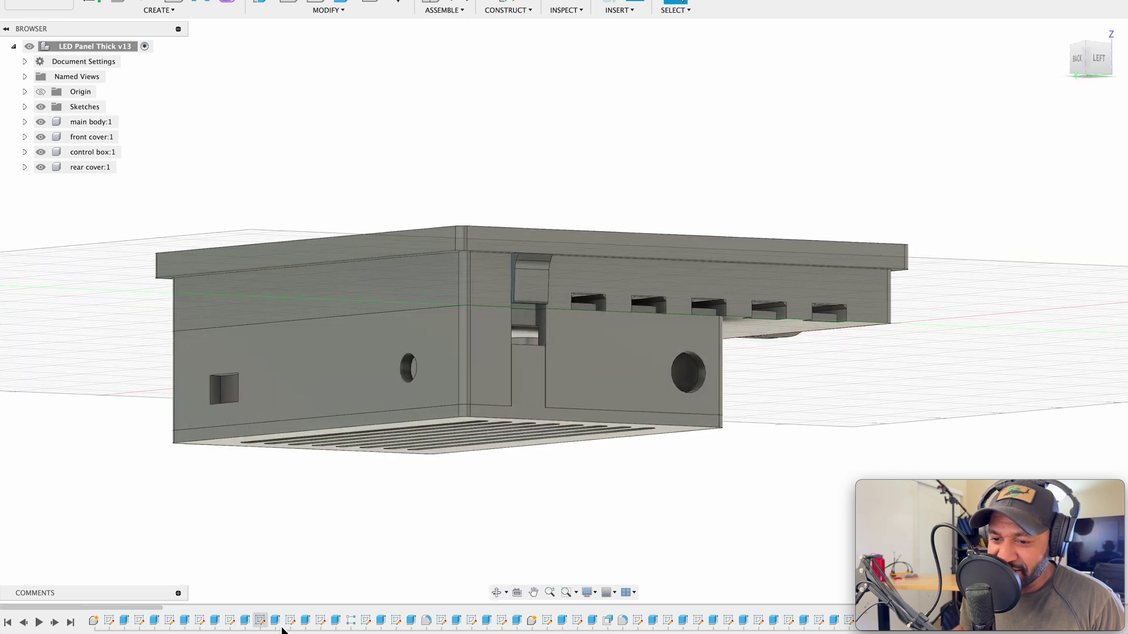
{"action": "middle_click_drag", "start_coordinate": [493, 536], "coordinate": [52, 408], "text": "shift"}
{"action": "middle_click_drag", "start_coordinate": [414, 479], "coordinate": [407, 474], "text": "shift"}
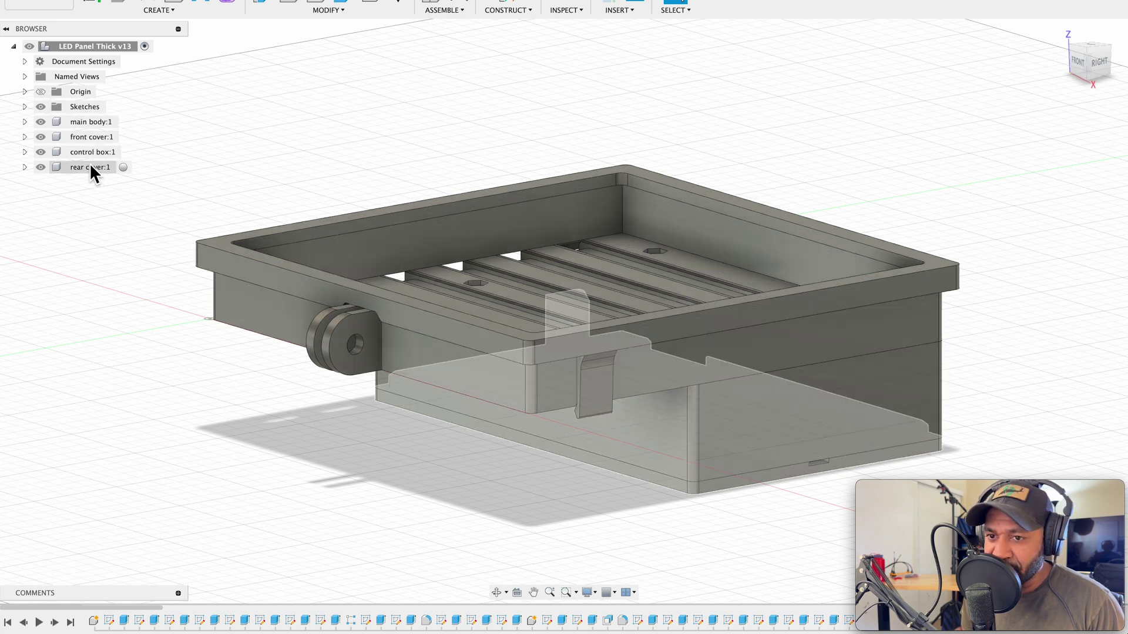
{"action": "middle_click_drag", "start_coordinate": [207, 446], "coordinate": [218, 448], "text": "shift"}
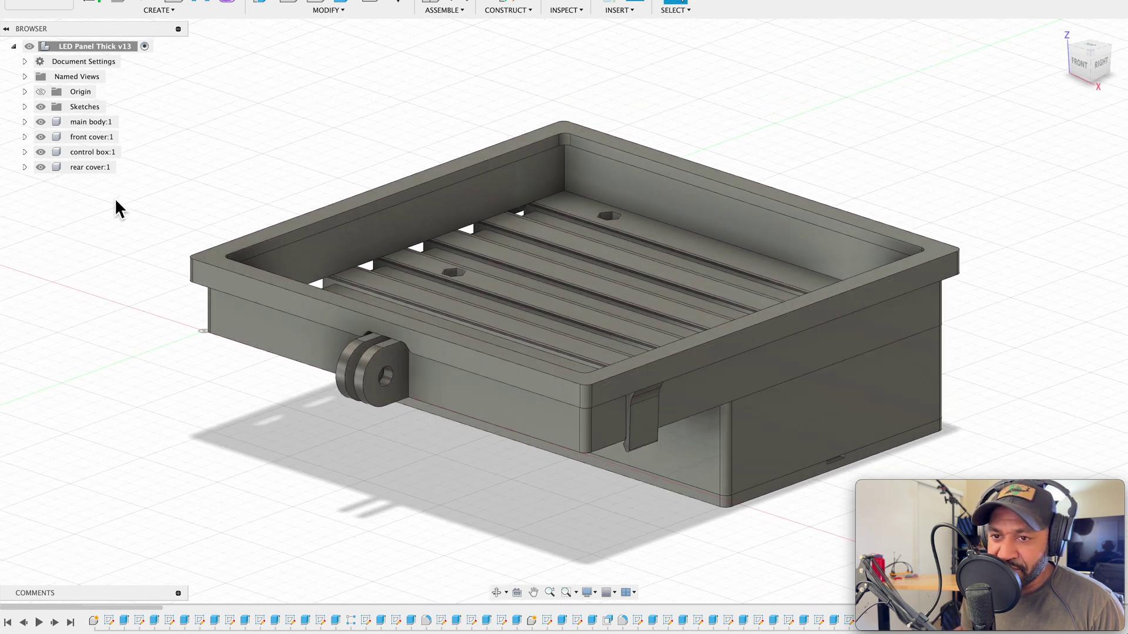
- Hide the front cover, control box and rear cover, then look down into the main body tray
{"action": "left_click", "coordinate": [44, 136]}
{"action": "left_click", "coordinate": [41, 155]}
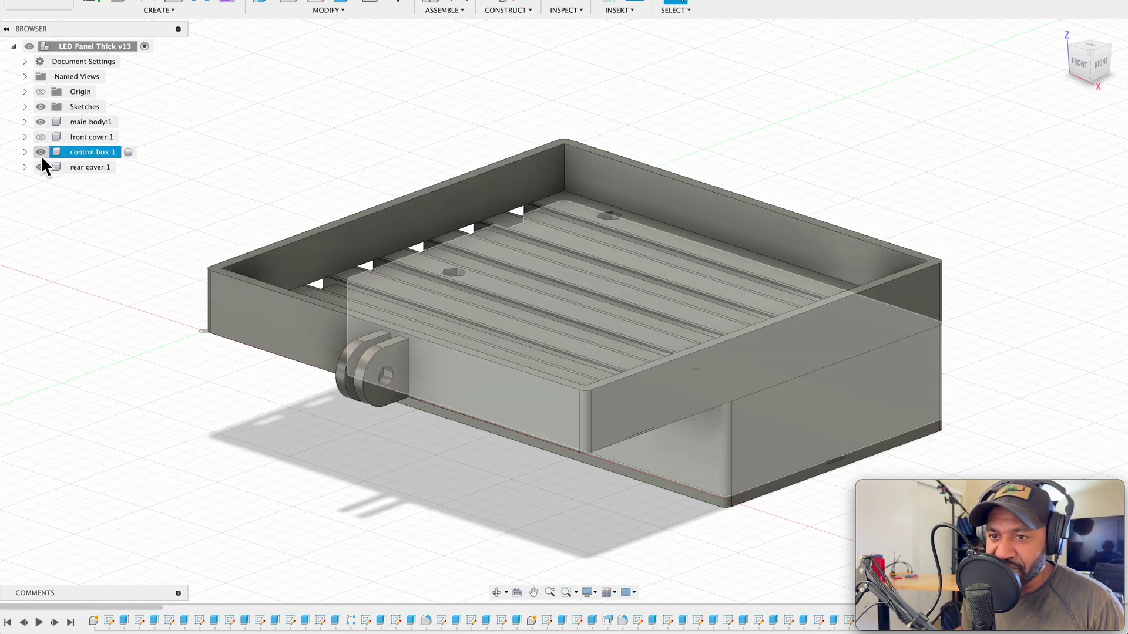
{"action": "left_click", "coordinate": [40, 154]}
{"action": "left_click", "coordinate": [40, 167]}
{"action": "middle_click_drag", "start_coordinate": [50, 270], "coordinate": [133, 303], "text": "shift"}
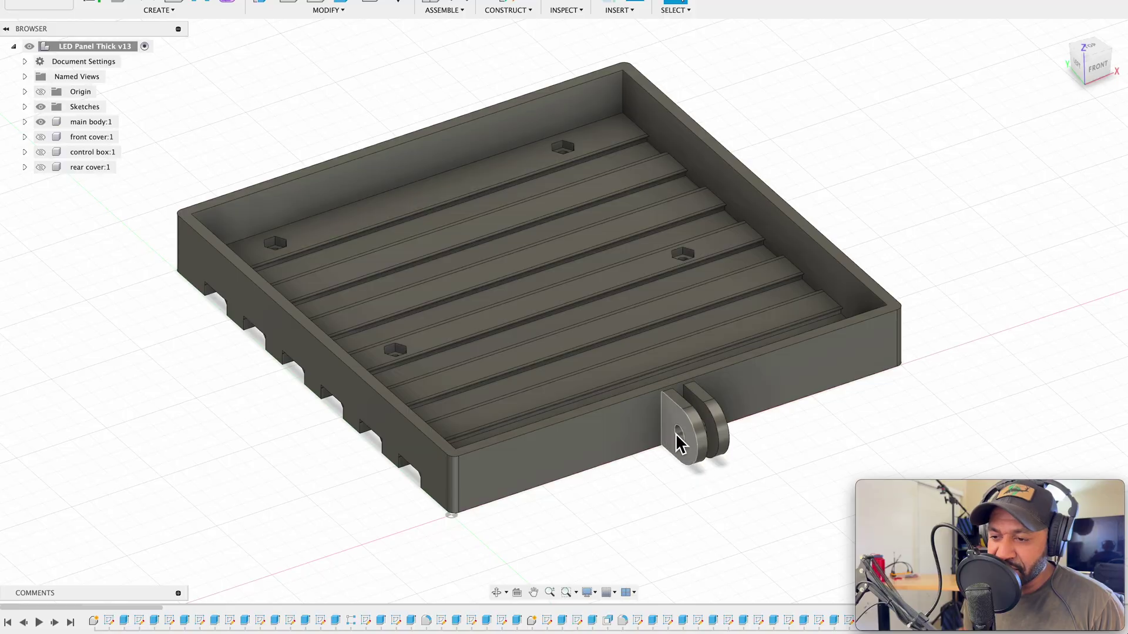
{"action": "middle_click_drag", "start_coordinate": [201, 503], "coordinate": [156, 537], "text": "shift"}
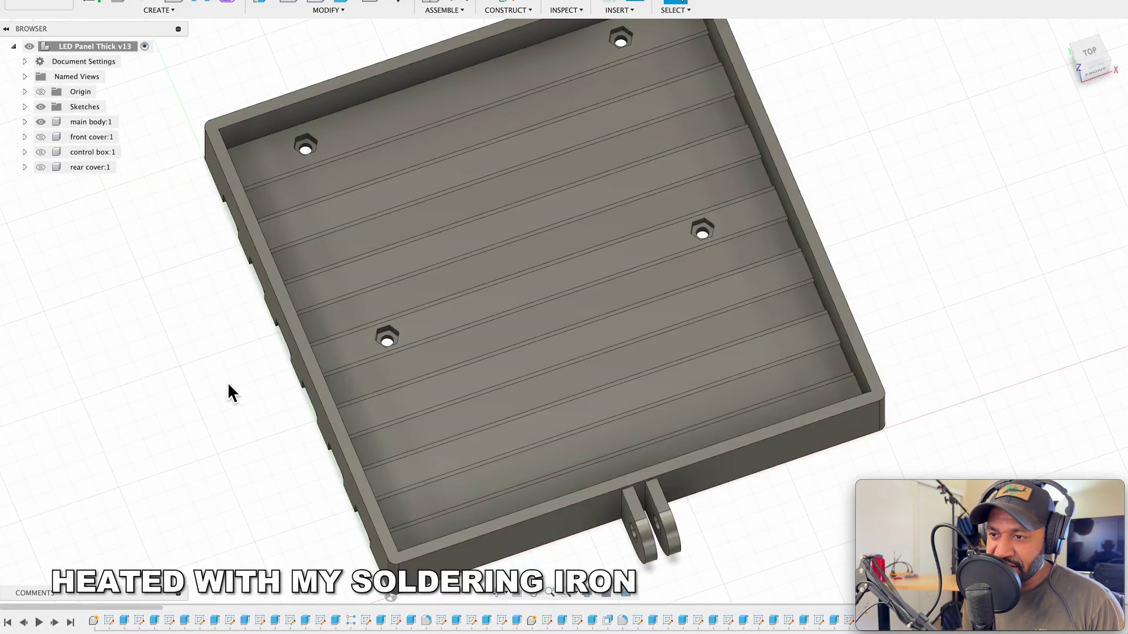
{"action": "middle_click_drag", "start_coordinate": [212, 395], "coordinate": [294, 325], "text": "shift"}
{"action": "middle_click_drag", "start_coordinate": [380, 287], "coordinate": [375, 274], "text": "shift"}
{"action": "scroll", "coordinate": [375, 274], "scroll_direction": "up", "scroll_amount": 10}
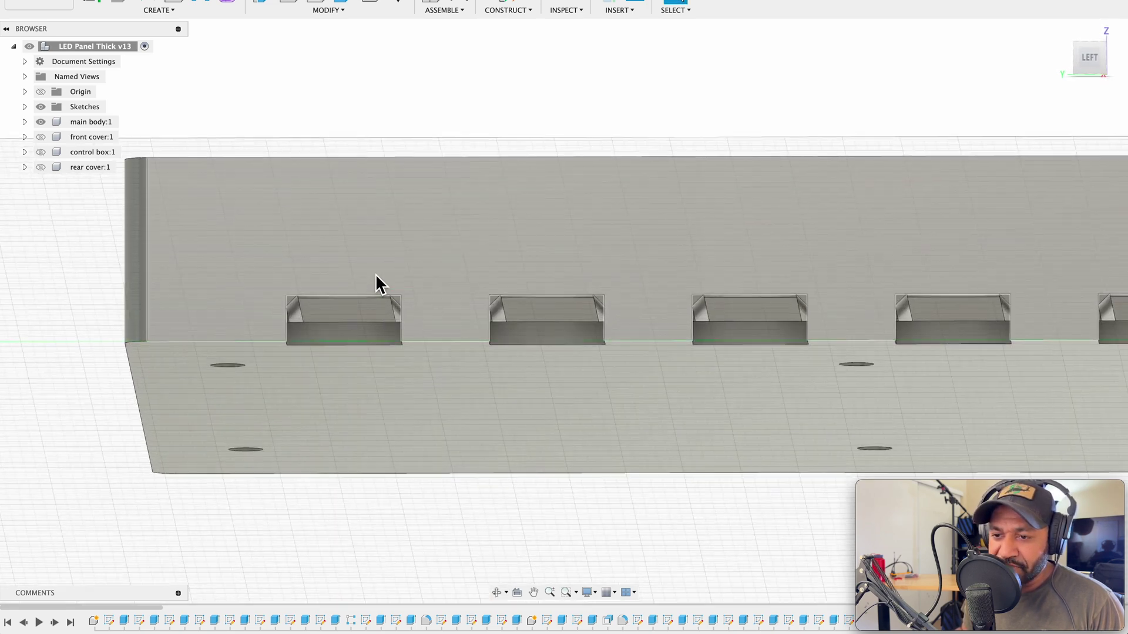
{"action": "middle_click_drag", "start_coordinate": [287, 408], "coordinate": [276, 410], "text": "shift"}
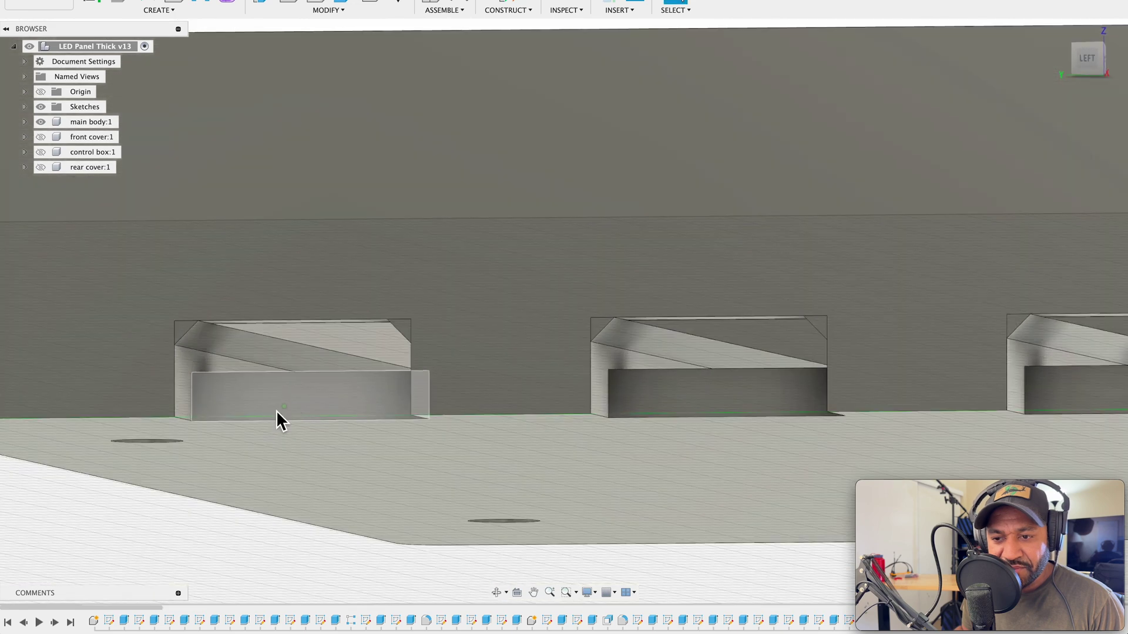
{"action": "left_click", "coordinate": [566, 5]}
{"action": "left_click", "coordinate": [192, 397]}
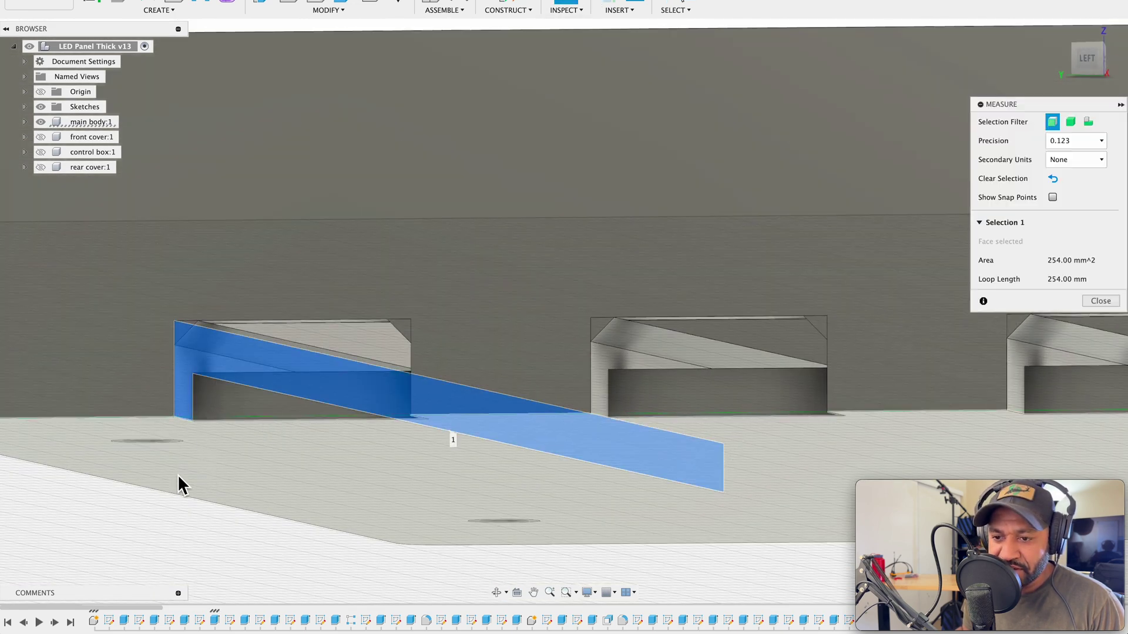
{"action": "left_click", "coordinate": [196, 396]}
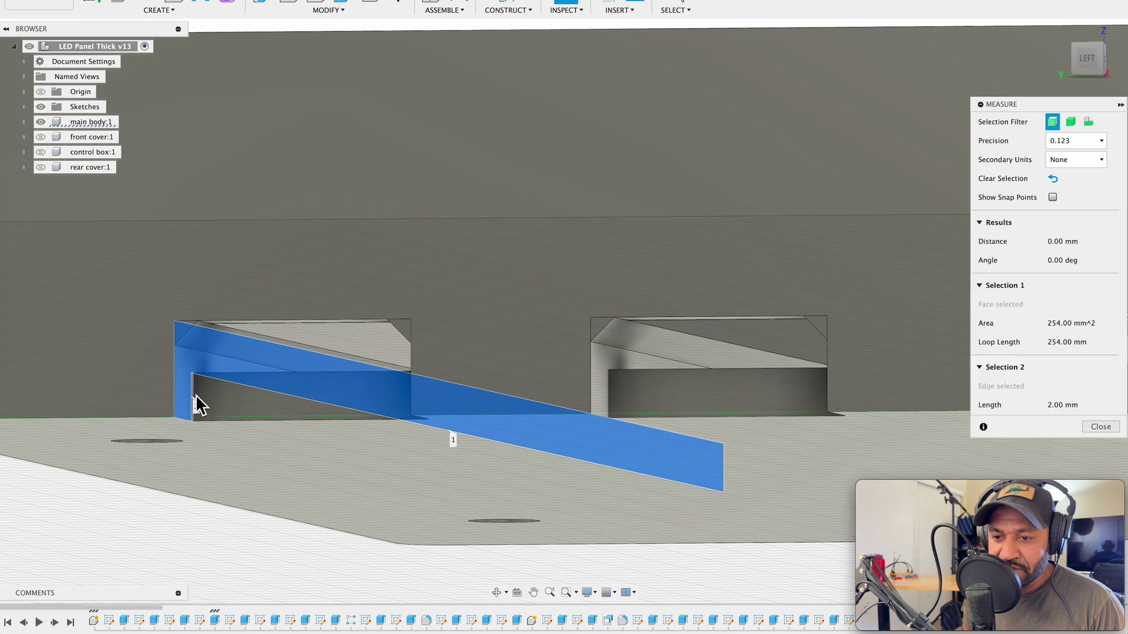
{"action": "left_click", "coordinate": [189, 404]}
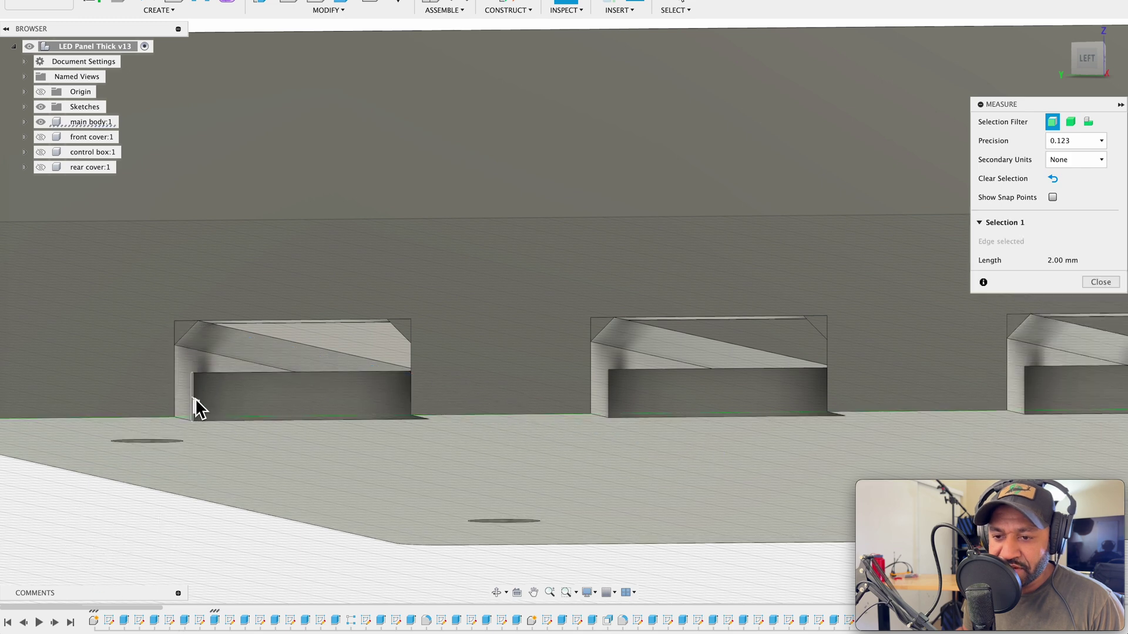
{"action": "middle_click_drag", "start_coordinate": [114, 541], "coordinate": [226, 523], "text": "shift"}
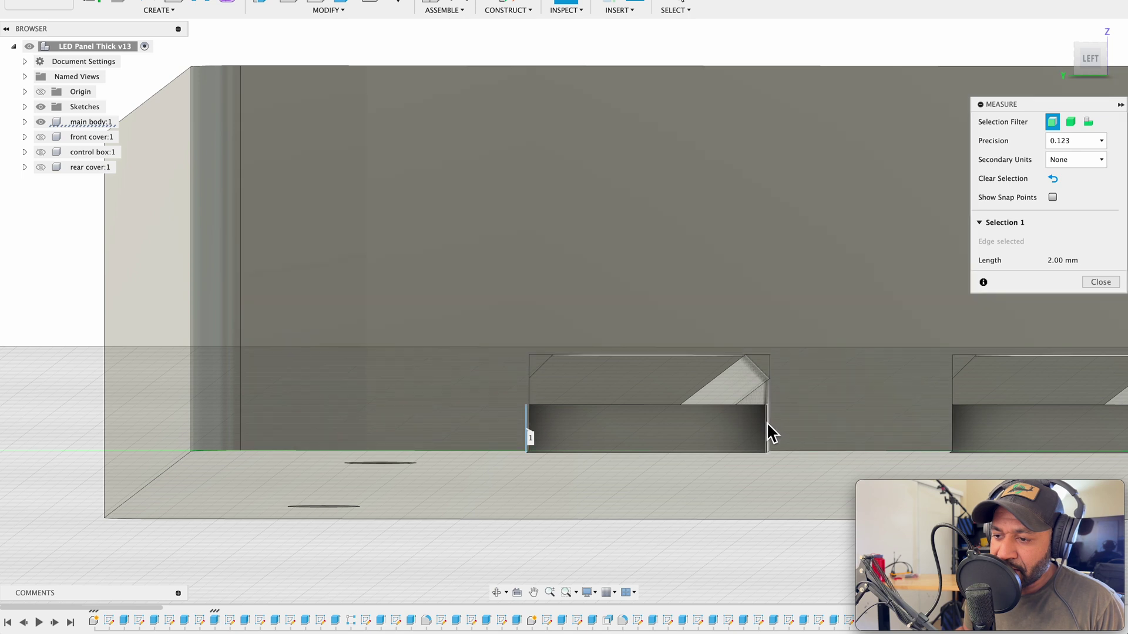
{"action": "left_click", "coordinate": [767, 422]}
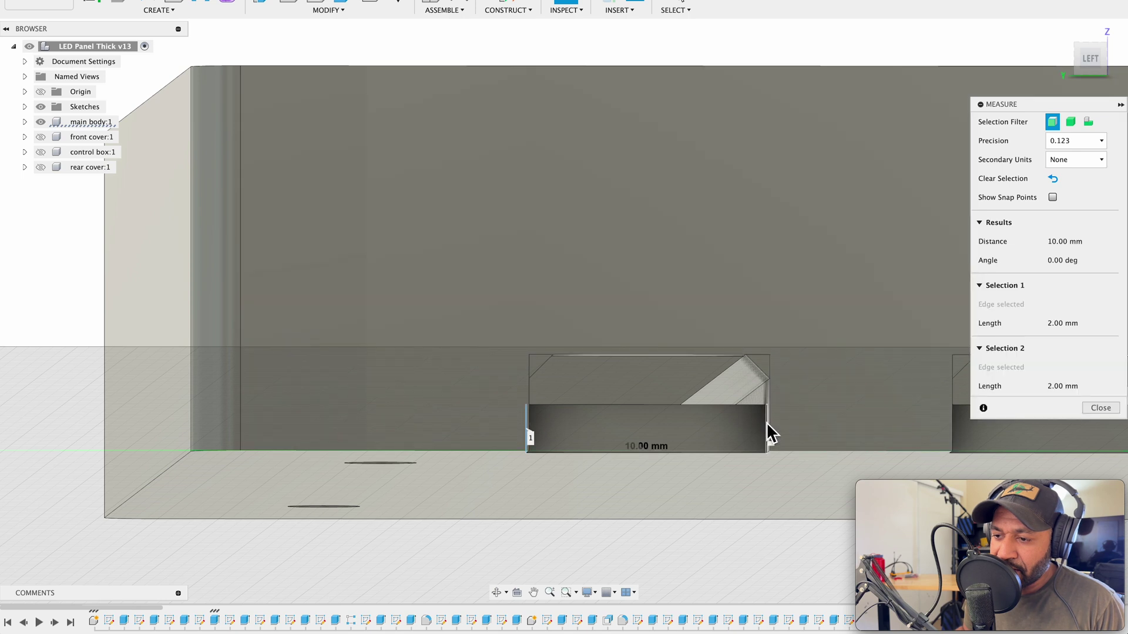
{"action": "mouse_move", "coordinate": [554, 538]}
{"action": "middle_mouse_down", "text": "shift"}
{"action": "mouse_move", "coordinate": [559, 548]}
{"action": "mouse_move", "coordinate": [541, 544]}
{"action": "middle_mouse_up", "text": "shift"}
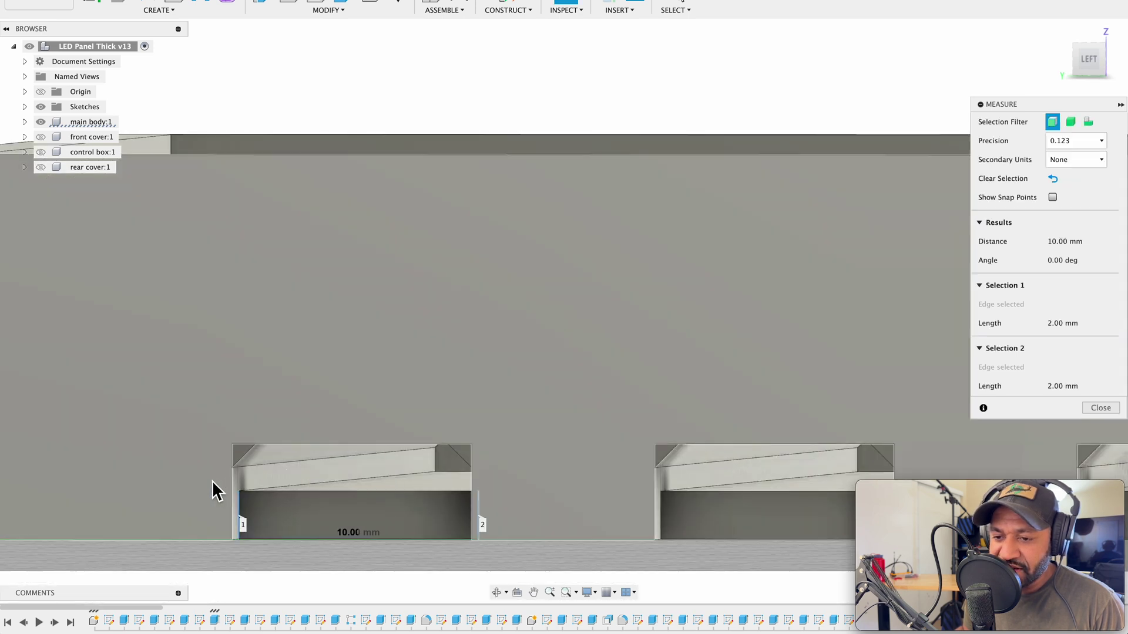
{"action": "middle_click_drag", "start_coordinate": [213, 482], "coordinate": [219, 480], "text": "shift"}
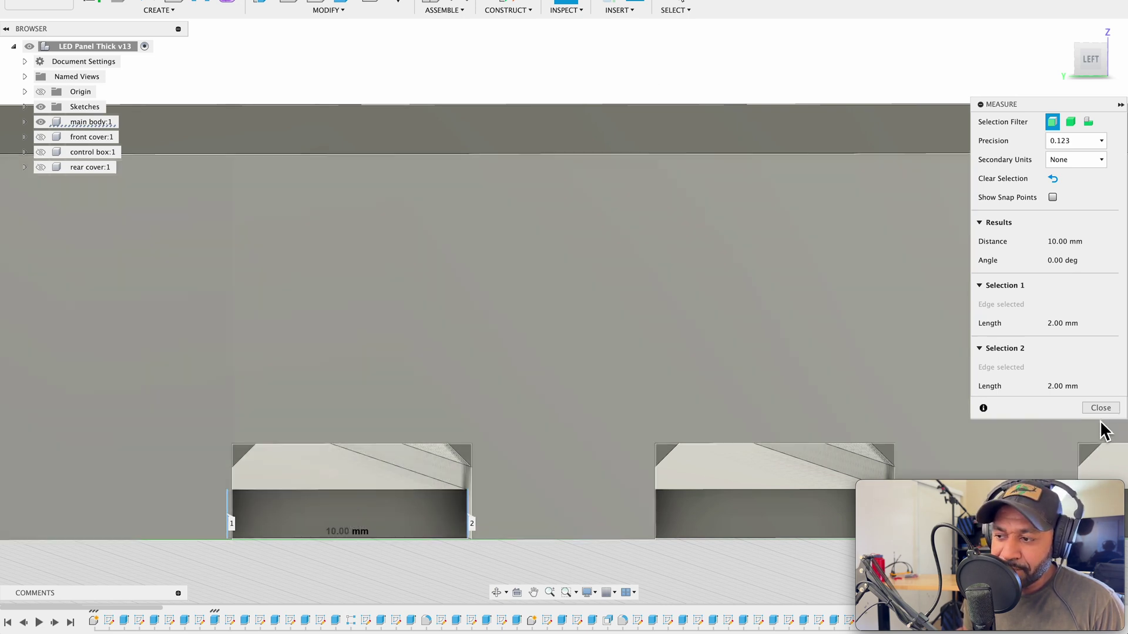
{"action": "left_click", "coordinate": [1101, 408]}
- Zoom and orbit to the panel's underside, ending on a straight side view of the slots
{"action": "scroll", "coordinate": [440, 521], "scroll_direction": "down", "scroll_amount": 8}
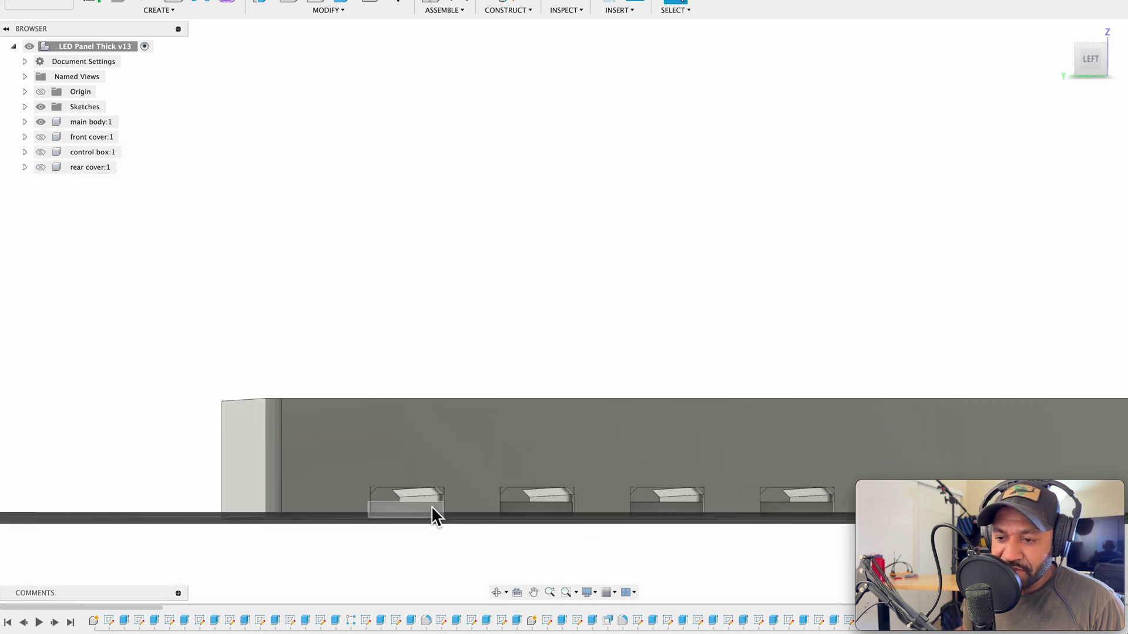
{"action": "middle_click_drag", "start_coordinate": [431, 506], "coordinate": [378, 497], "text": "shift"}
{"action": "scroll", "coordinate": [332, 474], "scroll_direction": "down", "scroll_amount": 3}
{"action": "scroll", "coordinate": [329, 471], "scroll_direction": "up", "scroll_amount": 6}
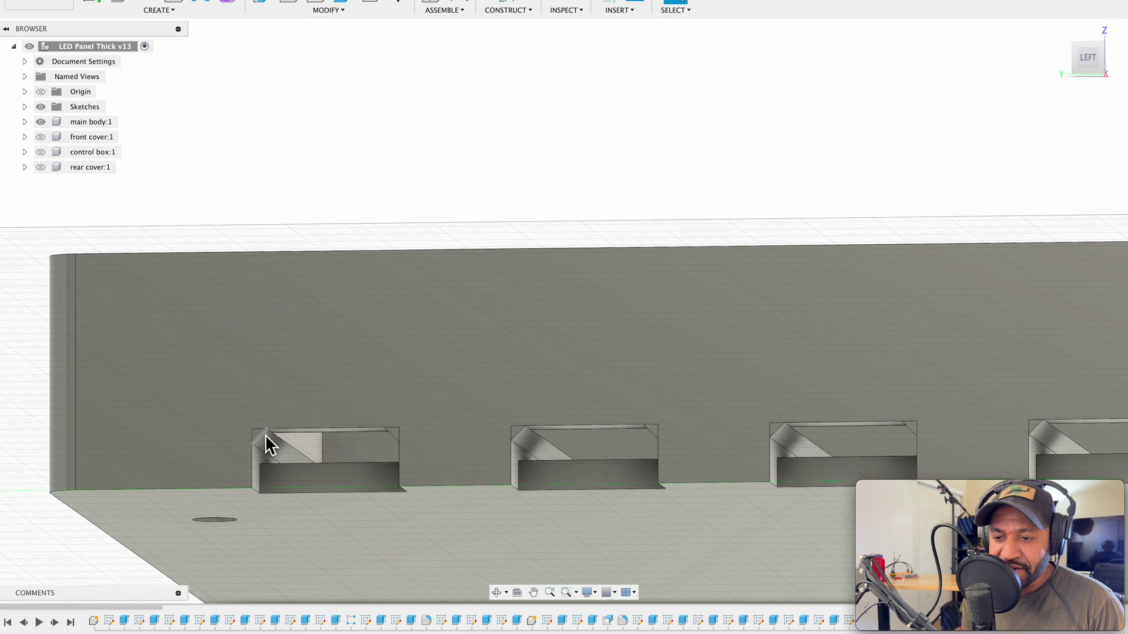
{"action": "mouse_move", "coordinate": [263, 470]}
{"action": "middle_mouse_down", "text": "shift"}
{"action": "mouse_move", "coordinate": [234, 482]}
{"action": "mouse_move", "coordinate": [245, 483]}
{"action": "middle_mouse_up", "text": "shift"}
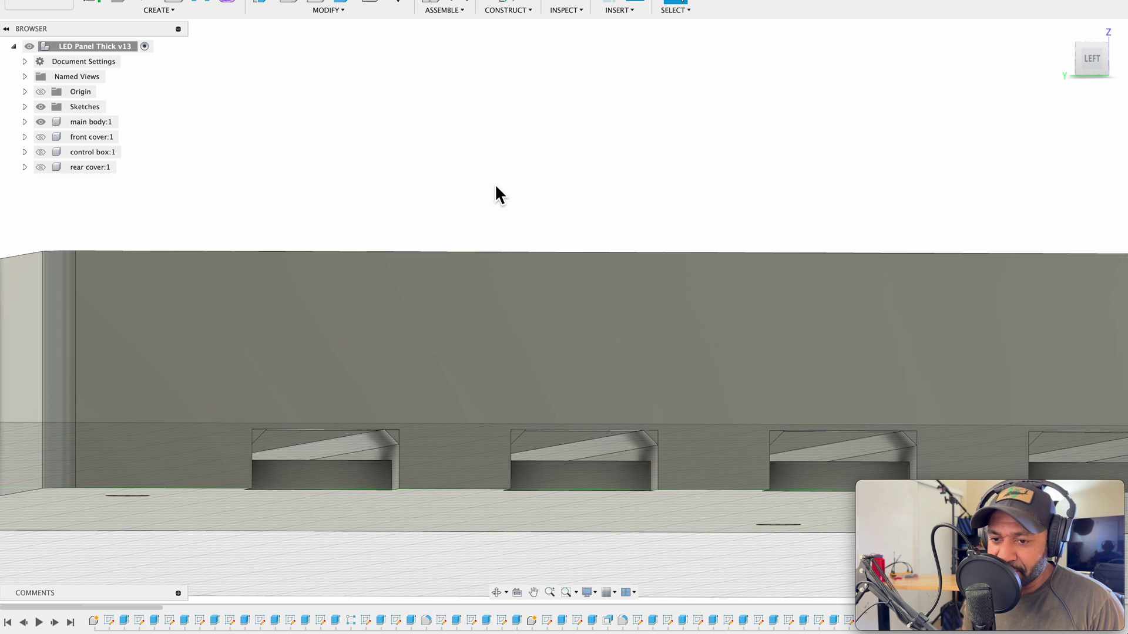
- Look down into the enclosure from an angle, then orbit round to the main body's back
{"action": "scroll", "coordinate": [495, 186], "scroll_direction": "down", "scroll_amount": 5}
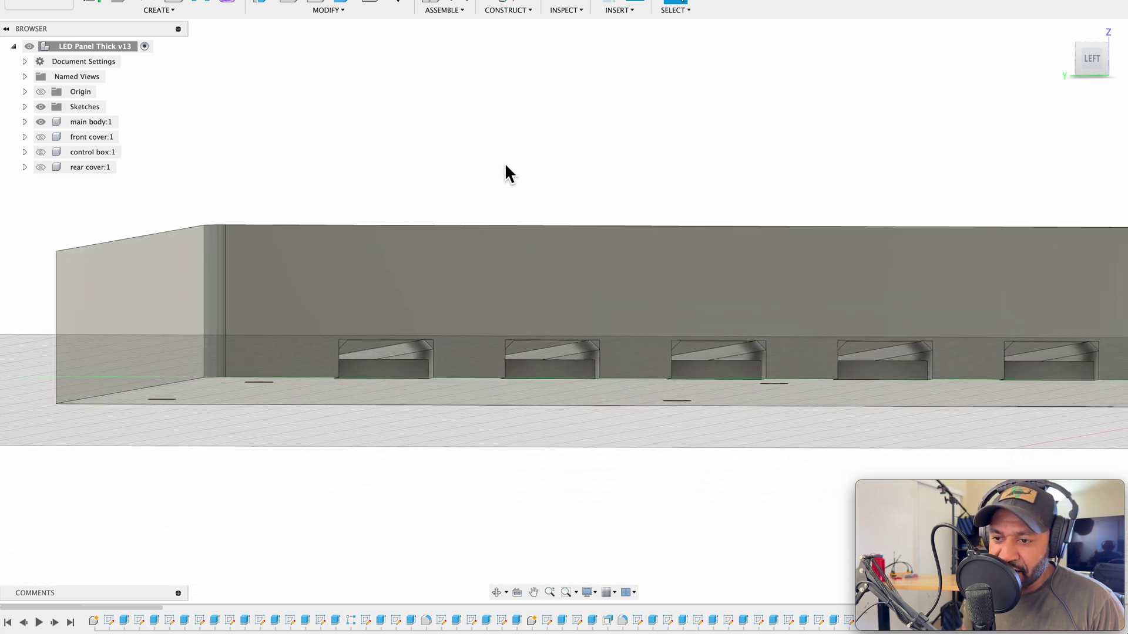
{"action": "middle_click_drag", "start_coordinate": [504, 166], "coordinate": [487, 179], "text": "shift"}
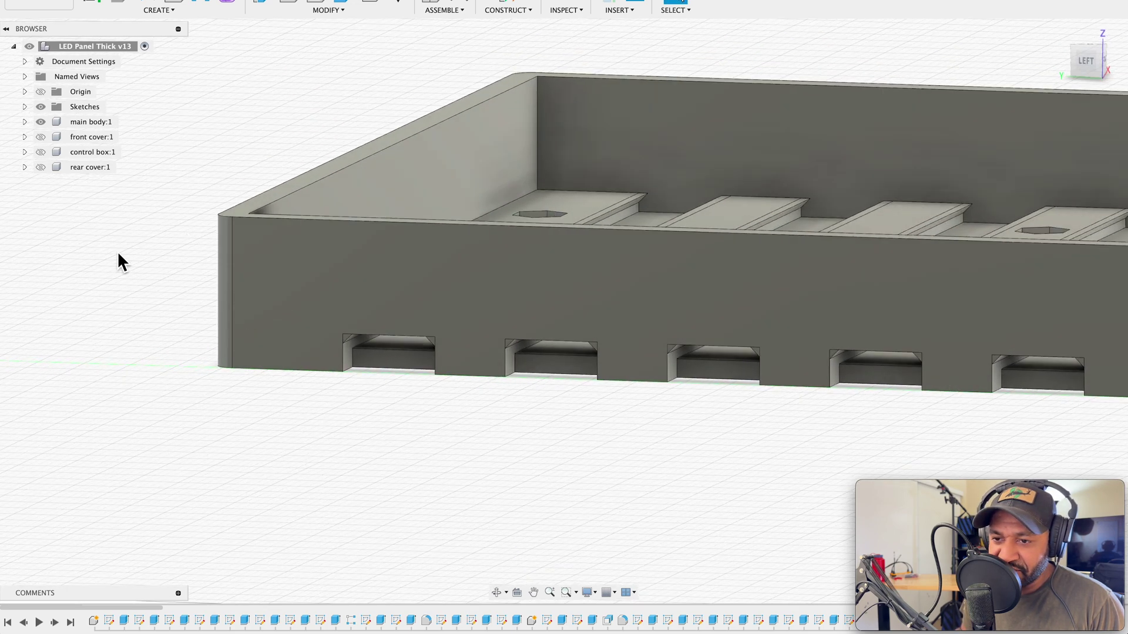
{"action": "scroll", "coordinate": [103, 264], "scroll_direction": "down", "scroll_amount": 5}
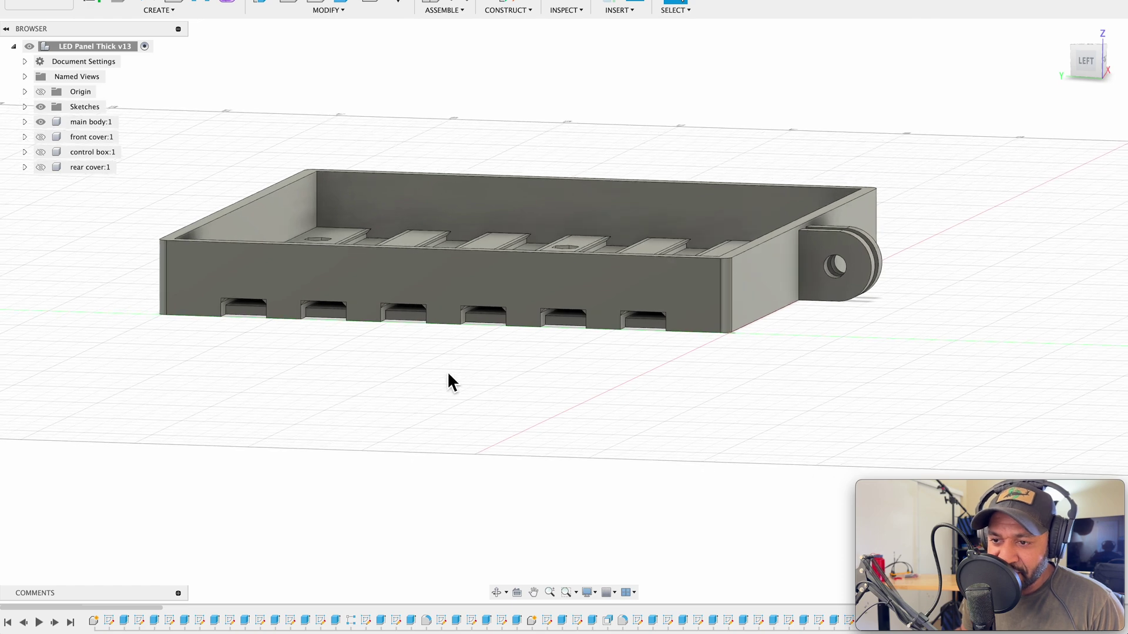
{"action": "middle_click_drag", "start_coordinate": [446, 381], "coordinate": [453, 430], "text": "shift"}
{"action": "mouse_move", "coordinate": [536, 446]}
{"action": "middle_mouse_down", "text": "shift"}
{"action": "mouse_move", "coordinate": [524, 457]}
{"action": "mouse_move", "coordinate": [519, 448]}
{"action": "middle_mouse_up", "text": "shift"}
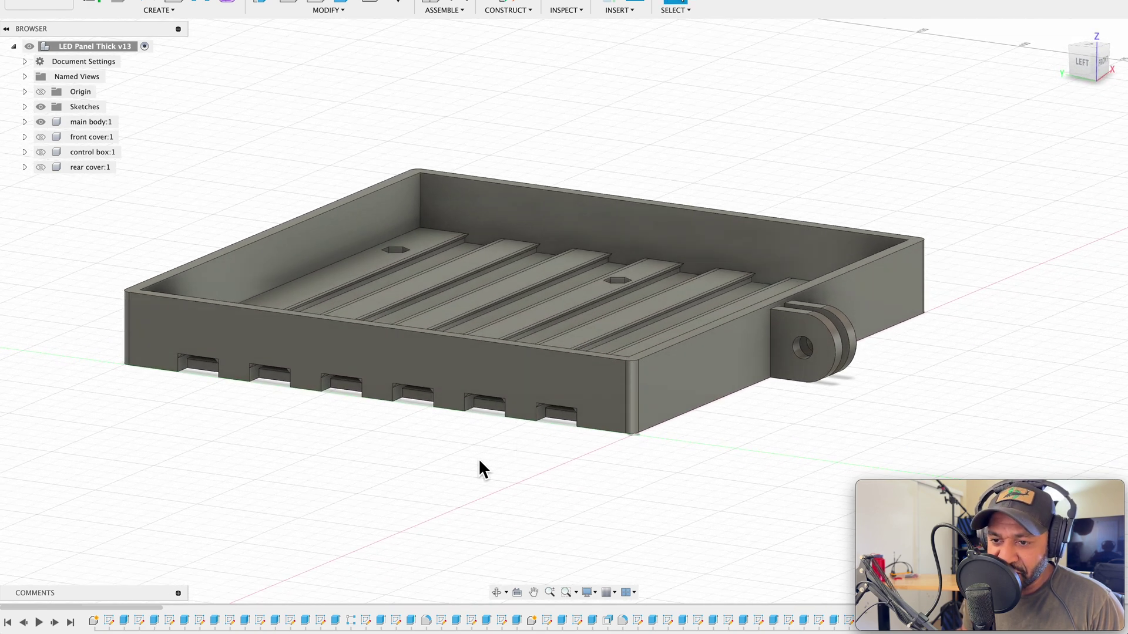
{"action": "middle_click_drag", "start_coordinate": [637, 462], "coordinate": [784, 390], "text": "shift"}
- Briefly show and re-hide the rear cover, then bring back the control box and pan to it
{"action": "left_click", "coordinate": [41, 165]}
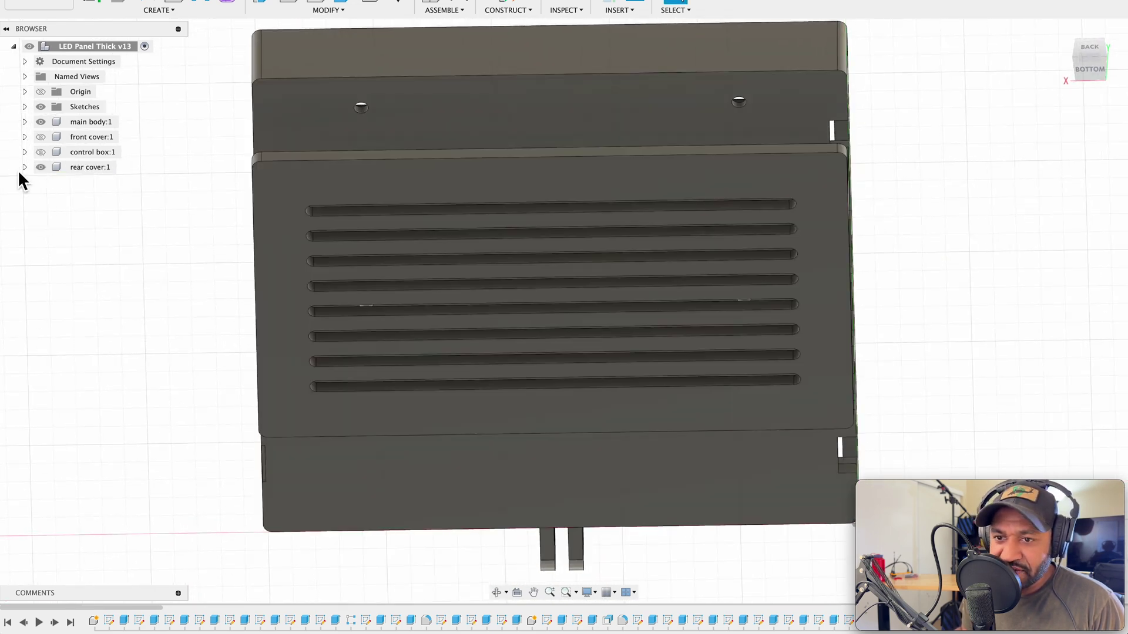
{"action": "left_click", "coordinate": [41, 166]}
{"action": "left_click", "coordinate": [41, 152]}
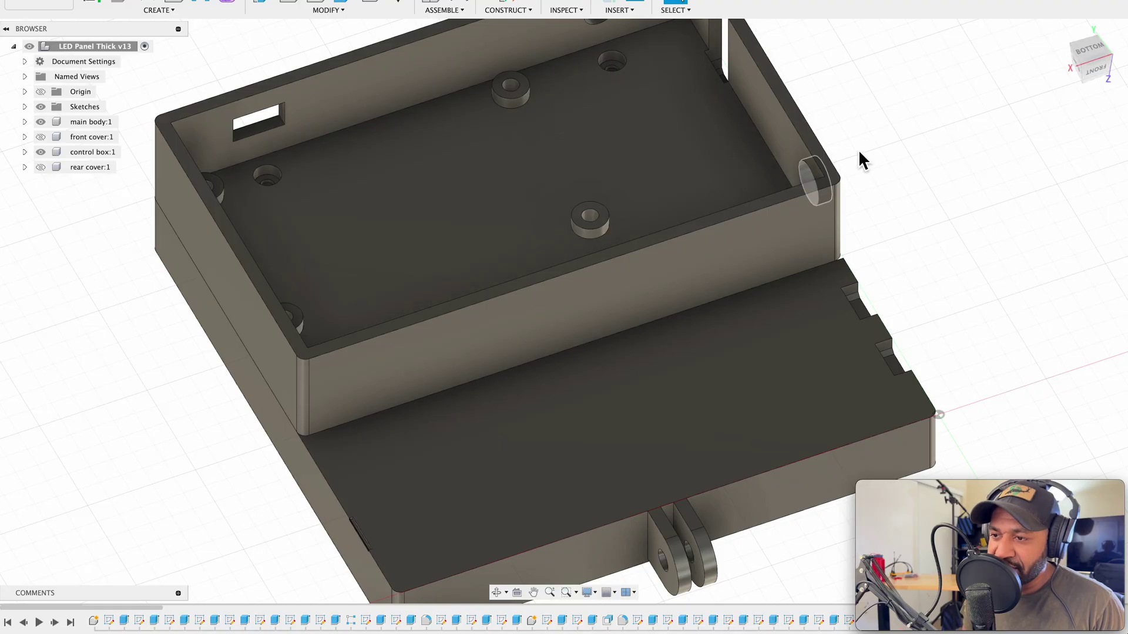
{"action": "middle_click_drag", "start_coordinate": [901, 125], "coordinate": [881, 151]}
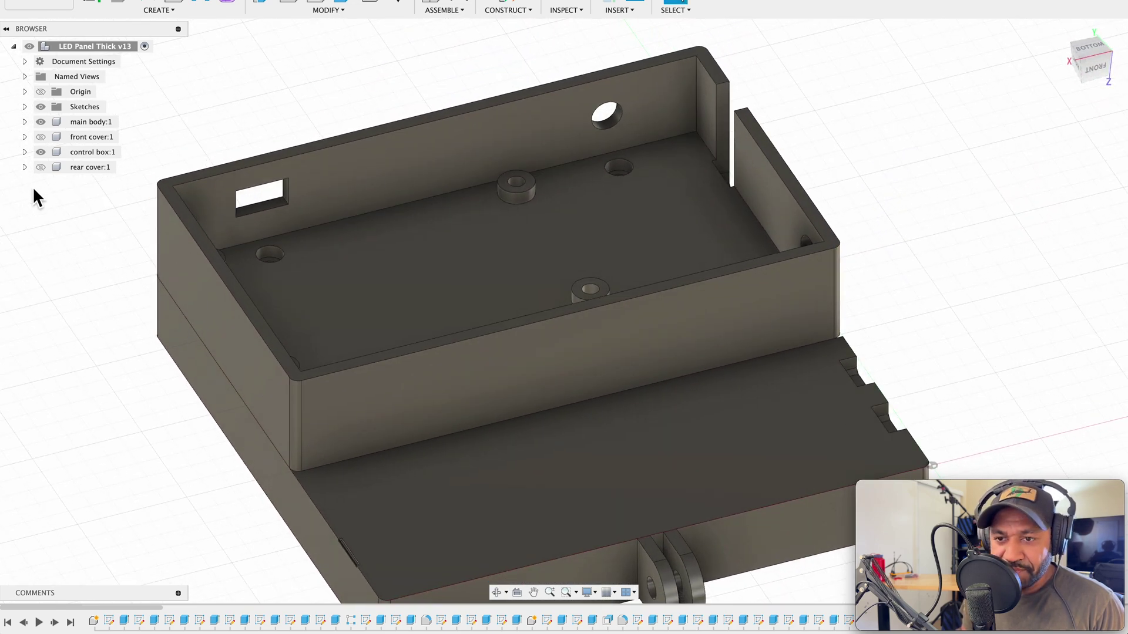
- Fit the slotted rear cover back on the control box and orbit to an isometric view
{"action": "left_click", "coordinate": [41, 166]}
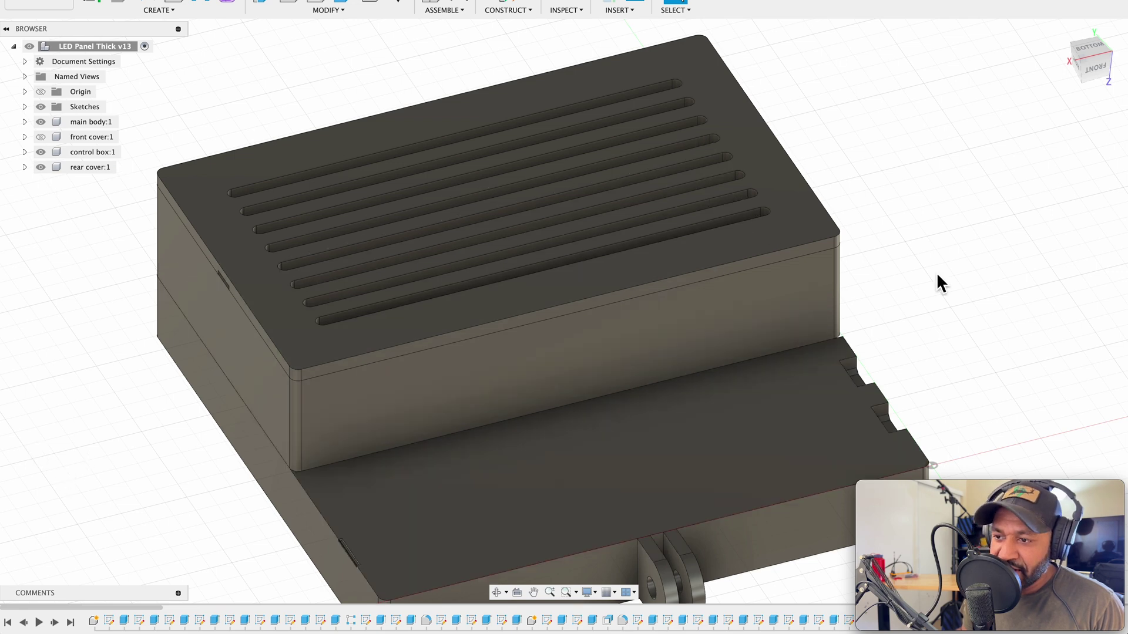
{"action": "middle_click_drag", "start_coordinate": [940, 282], "coordinate": [395, 244]}
{"action": "middle_click_drag", "start_coordinate": [982, 317], "coordinate": [908, 326], "text": "shift"}
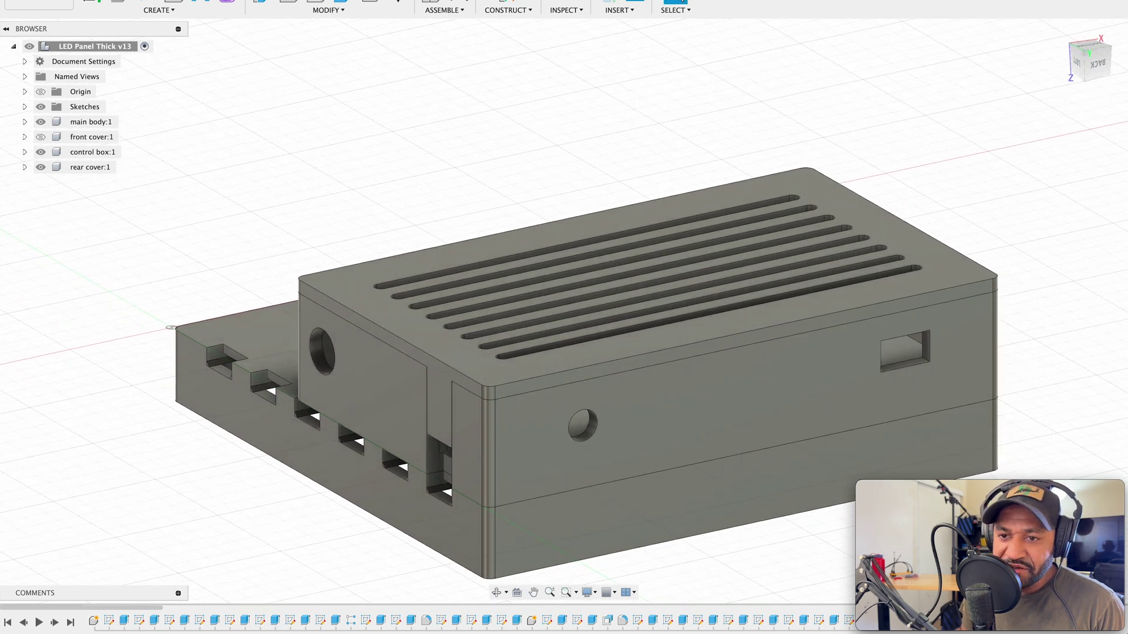
- Hide the control box and main body, then orbit the rear cover to inspect its underside and tab
{"action": "left_click", "coordinate": [42, 150]}
{"action": "left_click", "coordinate": [41, 121]}
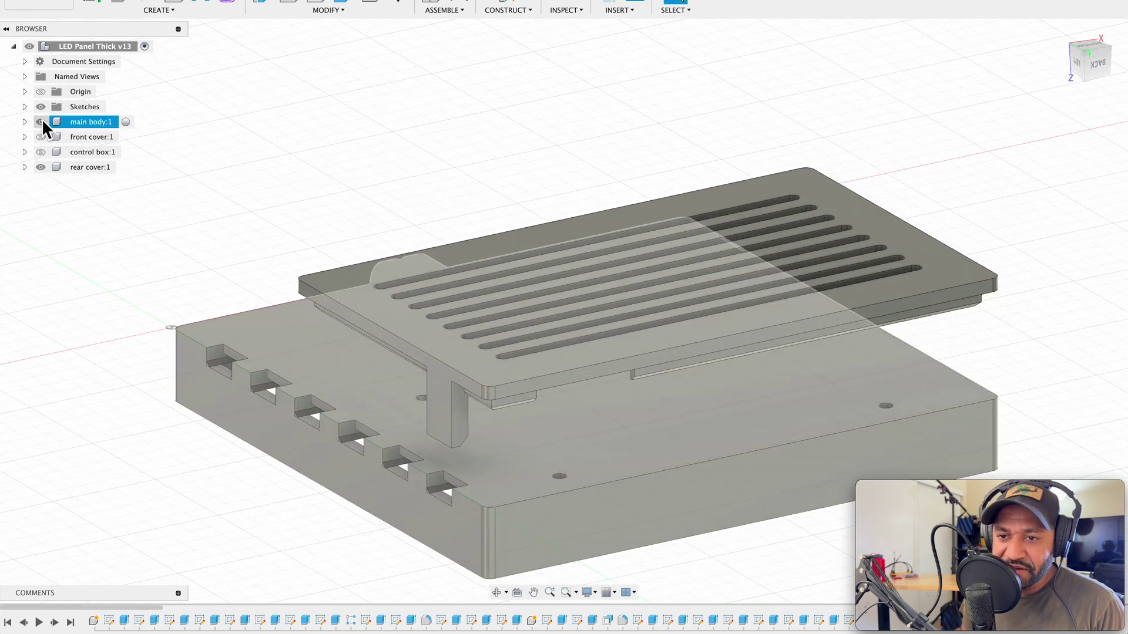
{"action": "middle_click_drag", "start_coordinate": [98, 380], "coordinate": [111, 303], "text": "shift"}
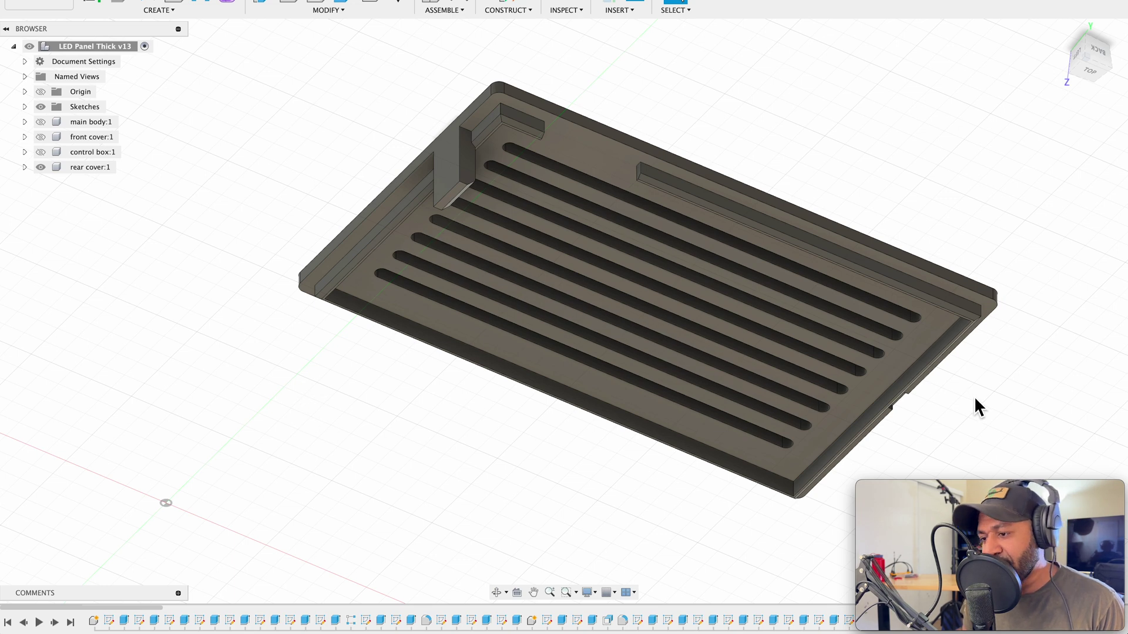
{"action": "middle_click_drag", "start_coordinate": [974, 396], "coordinate": [859, 290], "text": "shift"}
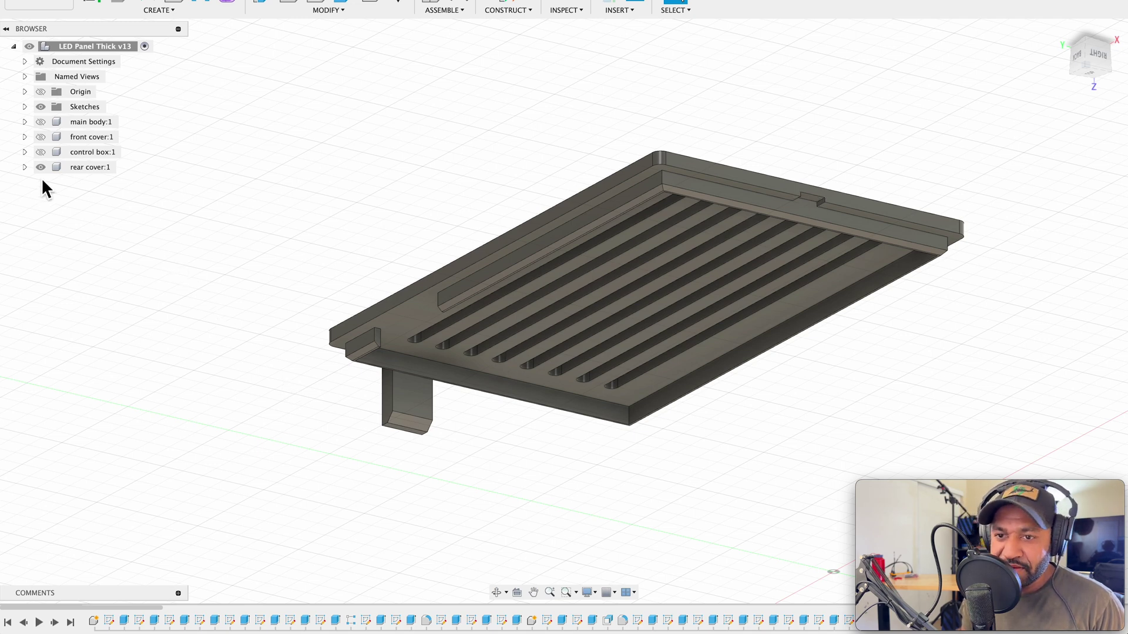
- Show the front cover frame alone, hiding the rear cover, and orbit around the whole frame
{"action": "left_click", "coordinate": [40, 136]}
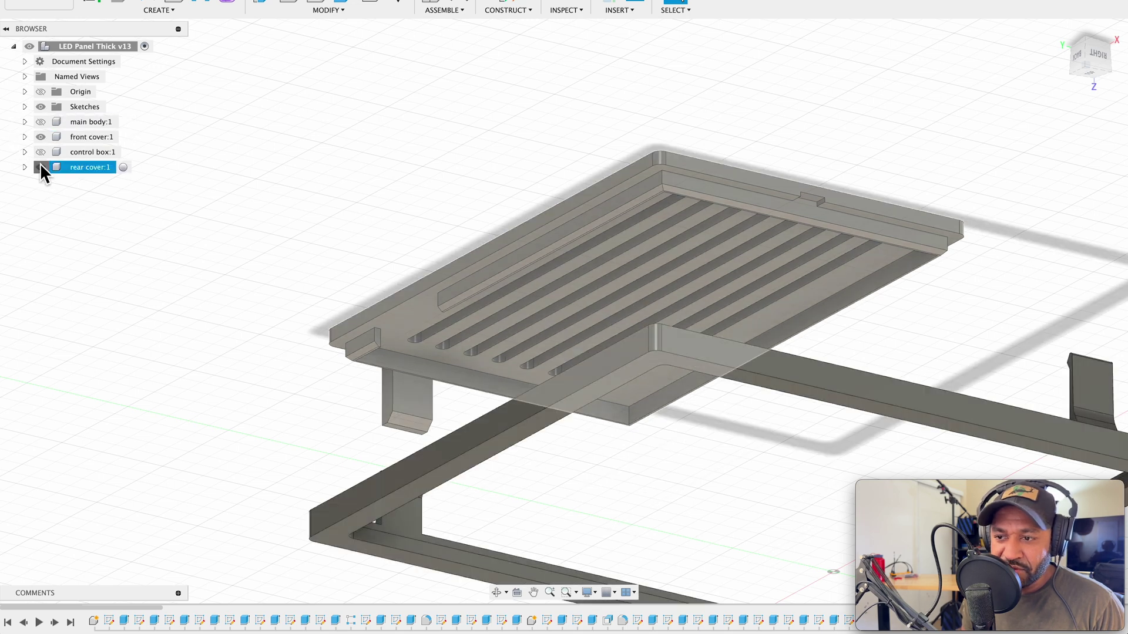
{"action": "left_click", "coordinate": [41, 167]}
{"action": "middle_click_drag", "start_coordinate": [224, 362], "coordinate": [330, 439], "text": "shift"}
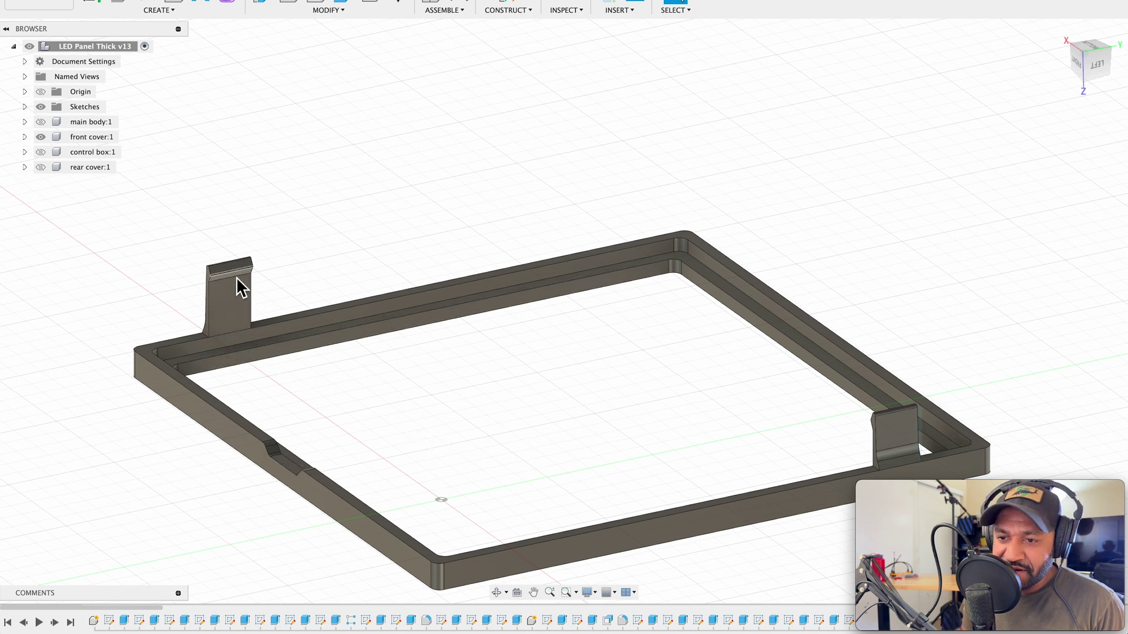
- Show the main body over the front frame and orbit, pan and zoom to inspect the pair
{"action": "left_click", "coordinate": [40, 122]}
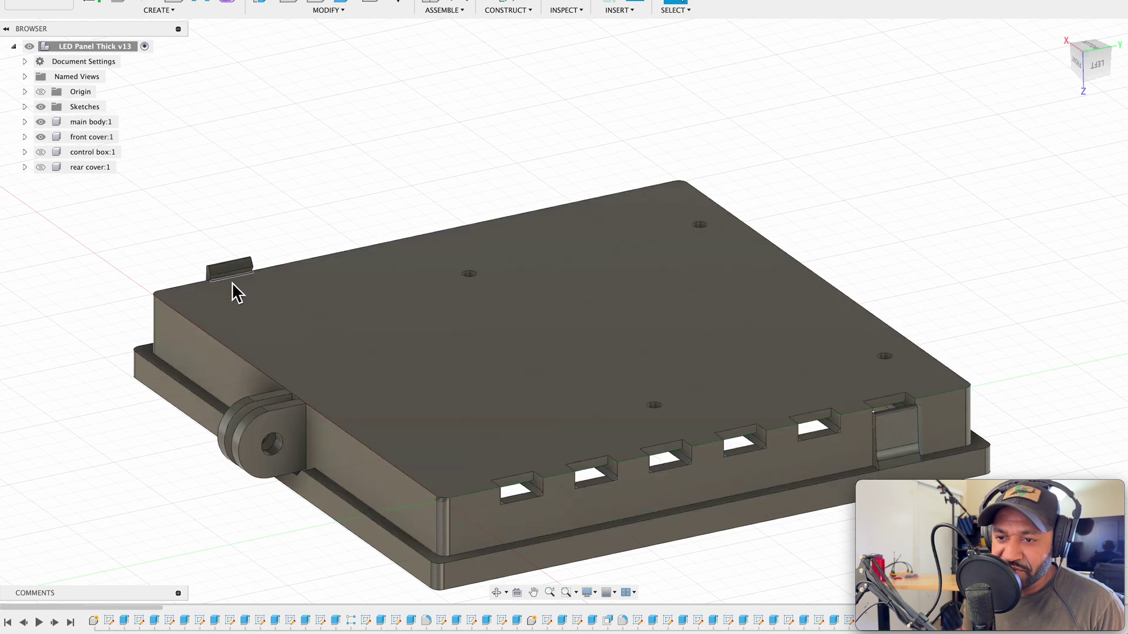
{"action": "middle_click_drag", "start_coordinate": [594, 404], "coordinate": [619, 409], "text": "shift"}
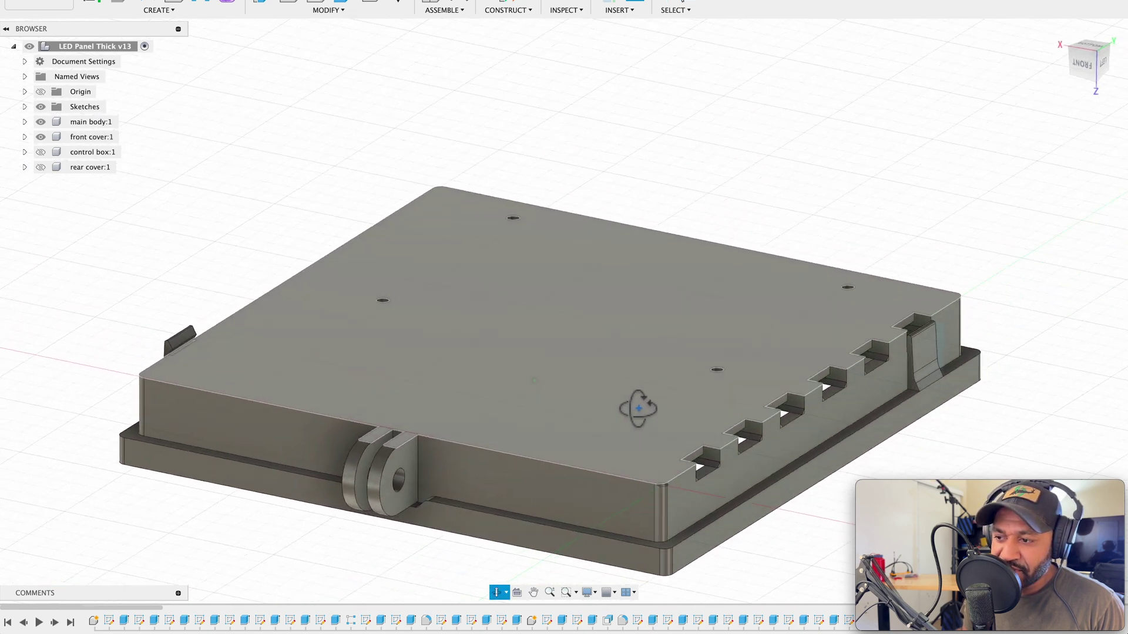
{"action": "left_click_drag", "start_coordinate": [648, 408], "coordinate": [700, 398]}
{"action": "key", "text": "Escape"}
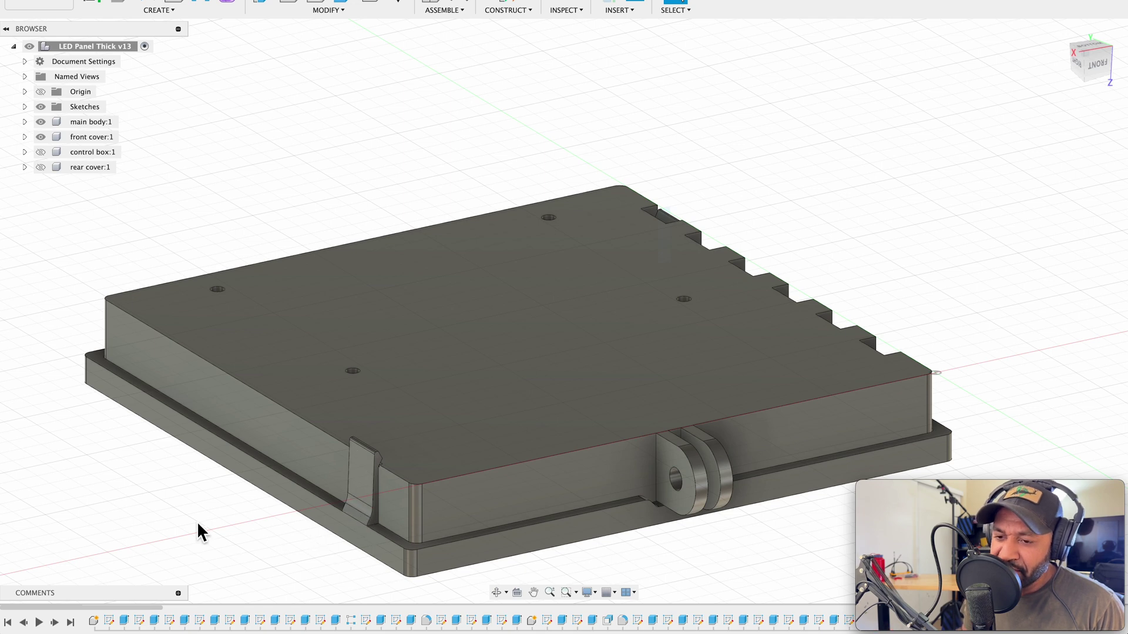
{"action": "key", "text": "F2"}
{"action": "left_click_drag", "start_coordinate": [203, 527], "coordinate": [188, 478]}
{"action": "key", "text": "F4"}
{"action": "key", "text": "Escape"}
{"action": "scroll", "coordinate": [282, 358], "scroll_direction": "up", "scroll_amount": 5}
{"action": "scroll", "coordinate": [280, 348], "scroll_direction": "up", "scroll_amount": 3}
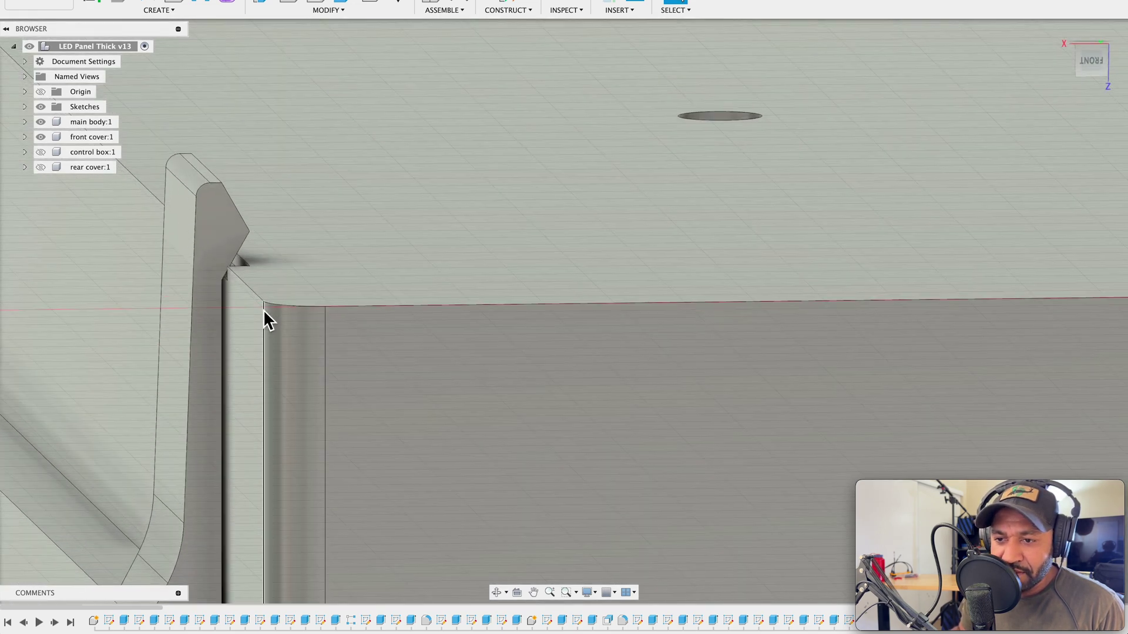
{"action": "scroll", "coordinate": [127, 418], "scroll_direction": "down", "scroll_amount": 7}
{"action": "scroll", "coordinate": [119, 414], "scroll_direction": "down", "scroll_amount": 6}
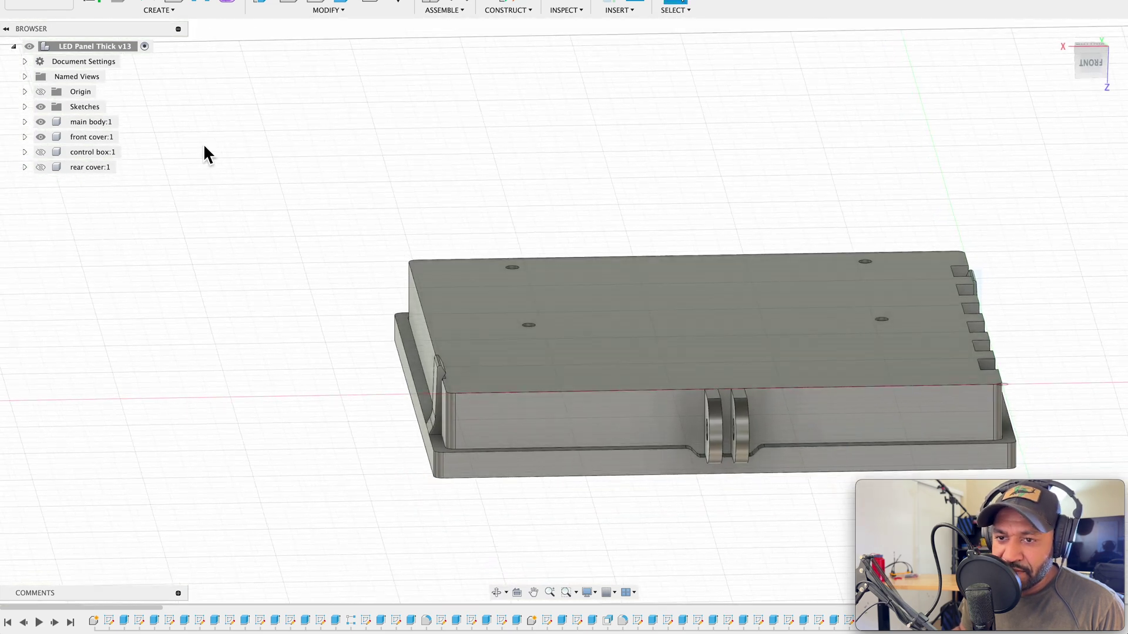
- Show the control box and rear cover, then return to the home view centred on the assembly
{"action": "left_click", "coordinate": [41, 151]}
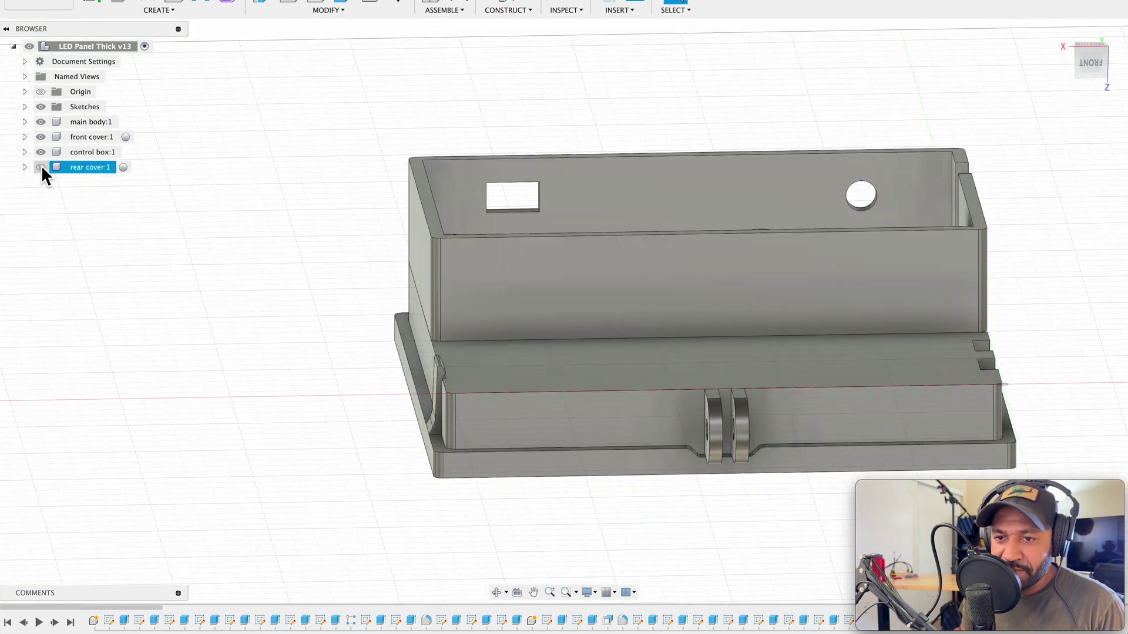
{"action": "left_click", "coordinate": [40, 167]}
{"action": "key", "text": "F4"}
{"action": "middle_click_drag", "start_coordinate": [294, 243], "coordinate": [272, 201], "text": "shift"}
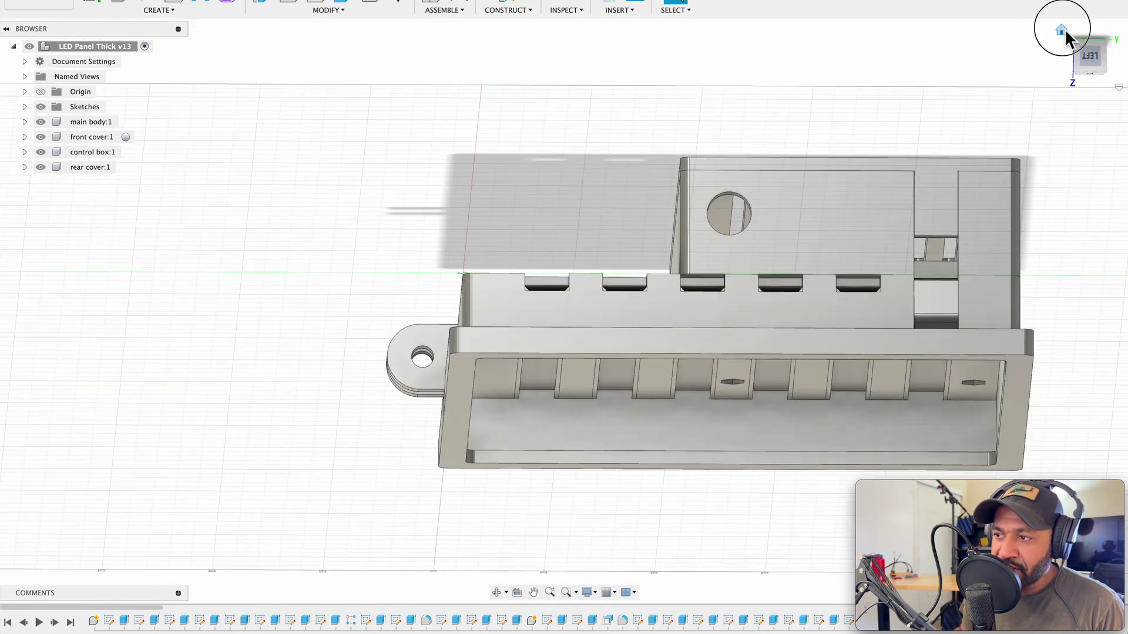
{"action": "left_click", "coordinate": [1052, 23]}
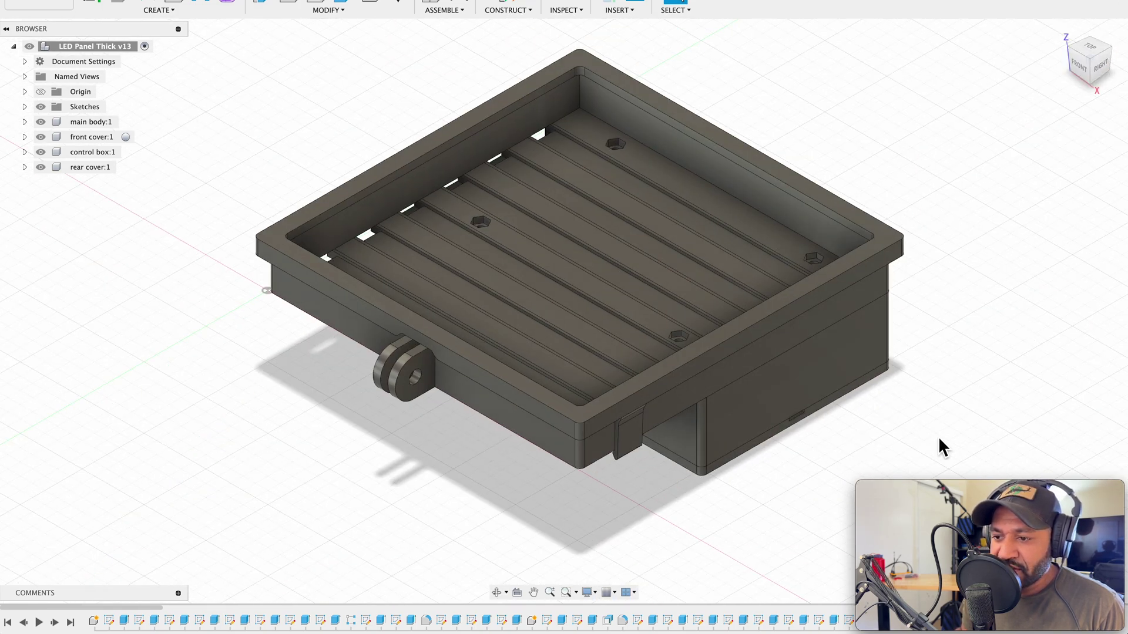
{"action": "middle_click_drag", "start_coordinate": [1045, 245], "coordinate": [994, 264]}
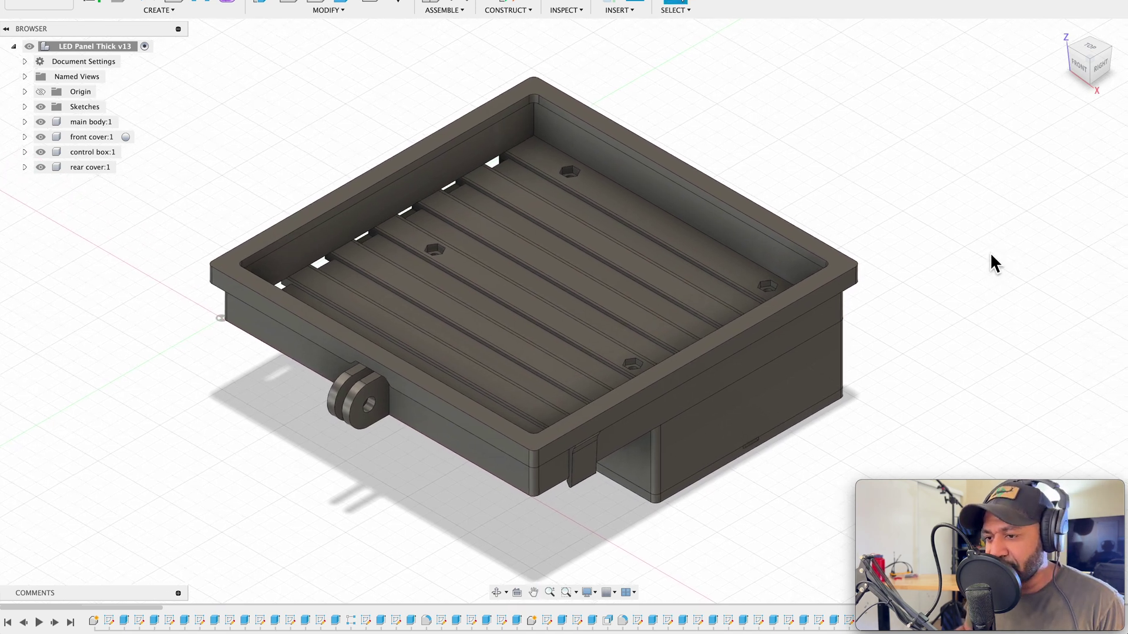